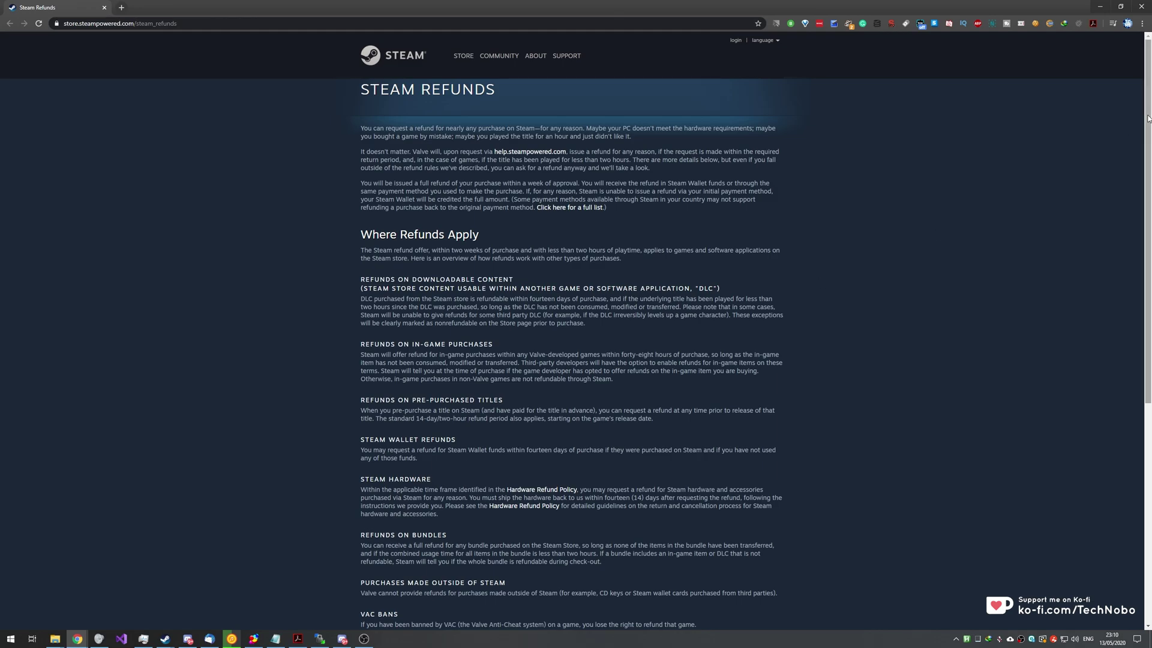
Highlight the refund policy sections on Steam Wallet, hardware, bundle and in-game purchase refunds.
left_click_drag(1142, 126, 1142, 296)
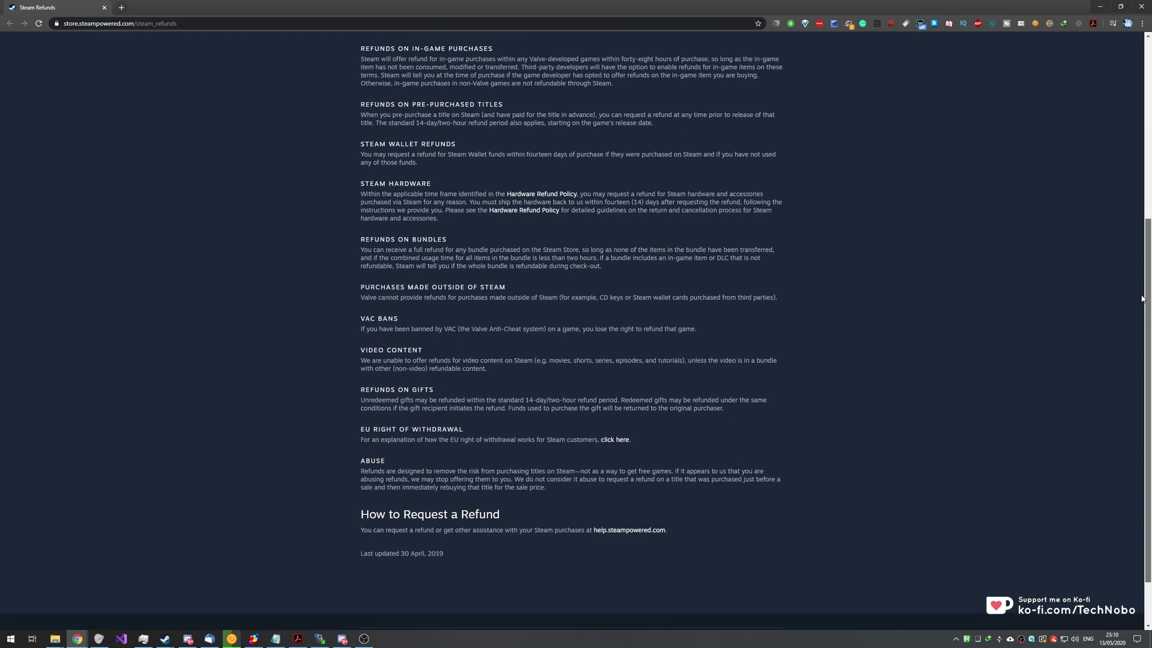
scroll(421, 360, "up", 4)
left_click_drag(467, 362, 358, 360)
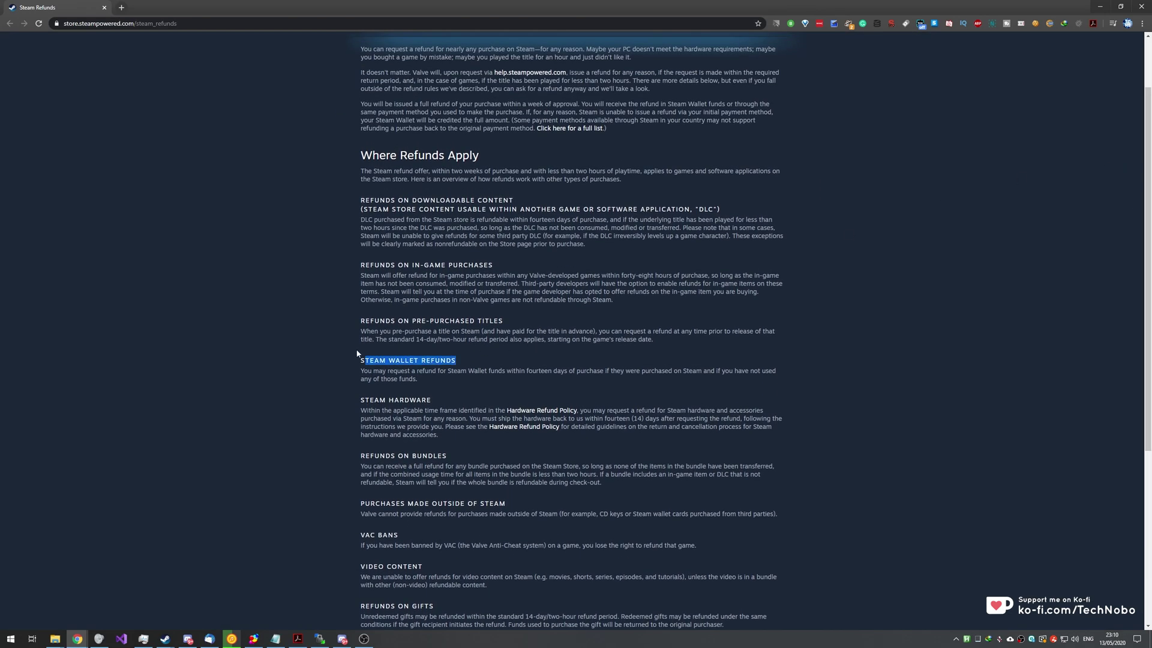
left_click_drag(440, 411, 360, 396)
left_click(362, 419)
left_click_drag(365, 455, 447, 457)
left_click_drag(495, 264, 358, 265)
left_click(359, 267)
Highlight the Where Refunds Apply two-week purchase condition, then go to Steam Support via Help.
scroll(334, 304, "up", 2)
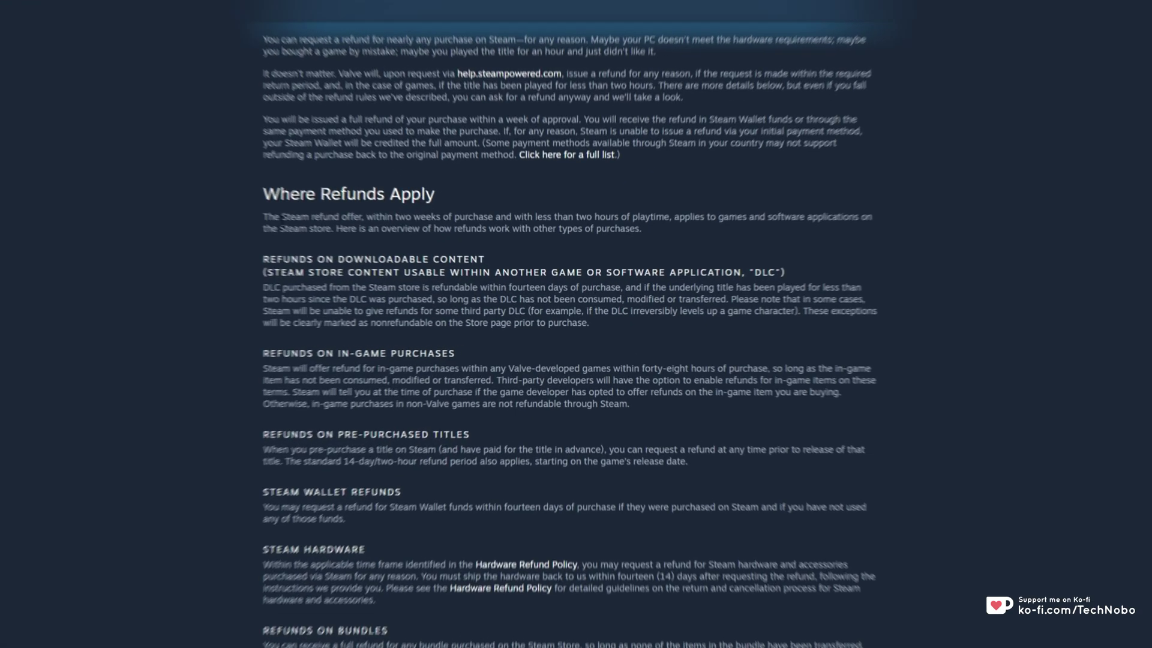
left_click_drag(360, 234, 511, 244)
left_click(673, 219)
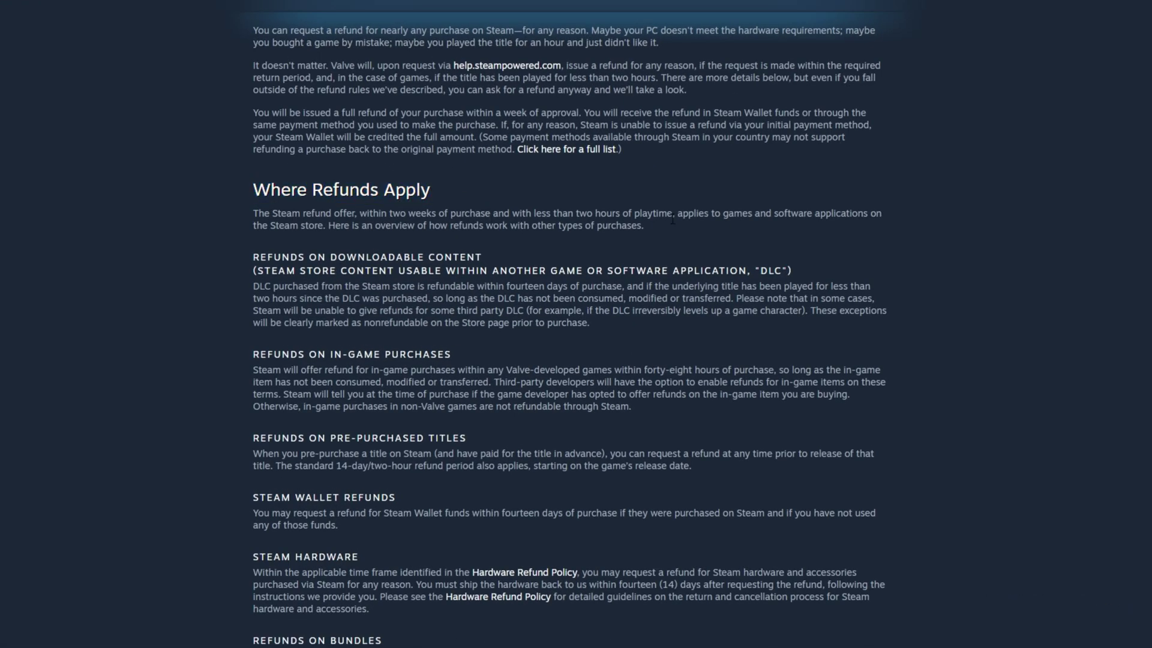
left_click_drag(720, 213, 848, 214)
left_click_drag(388, 213, 675, 214)
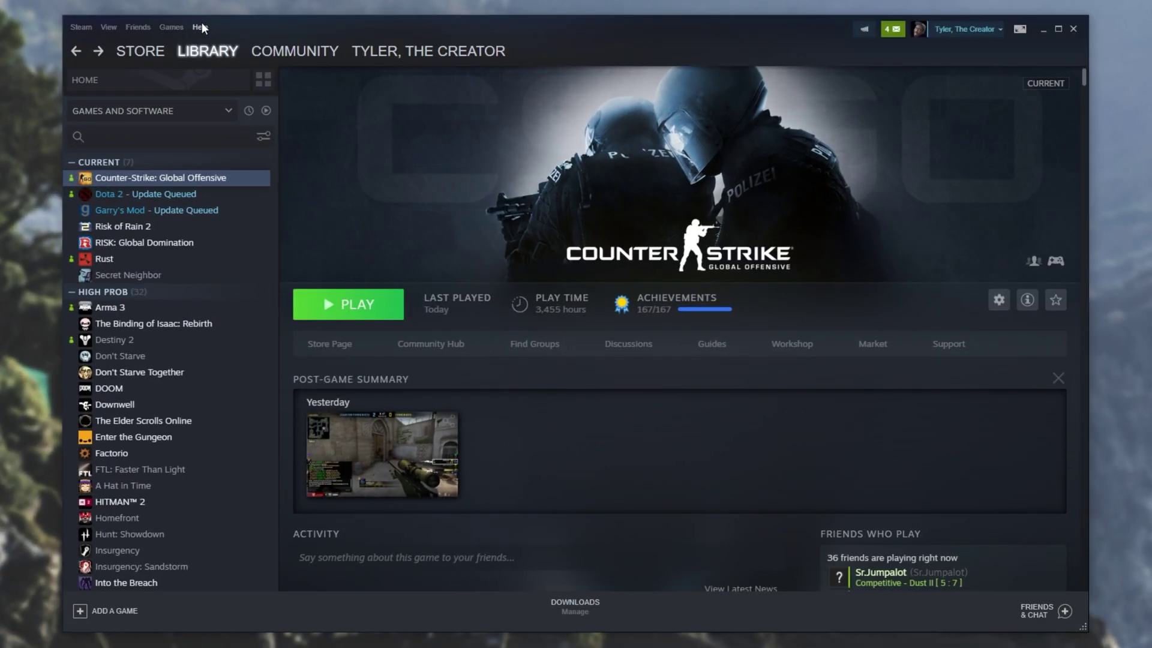
left_click(200, 27)
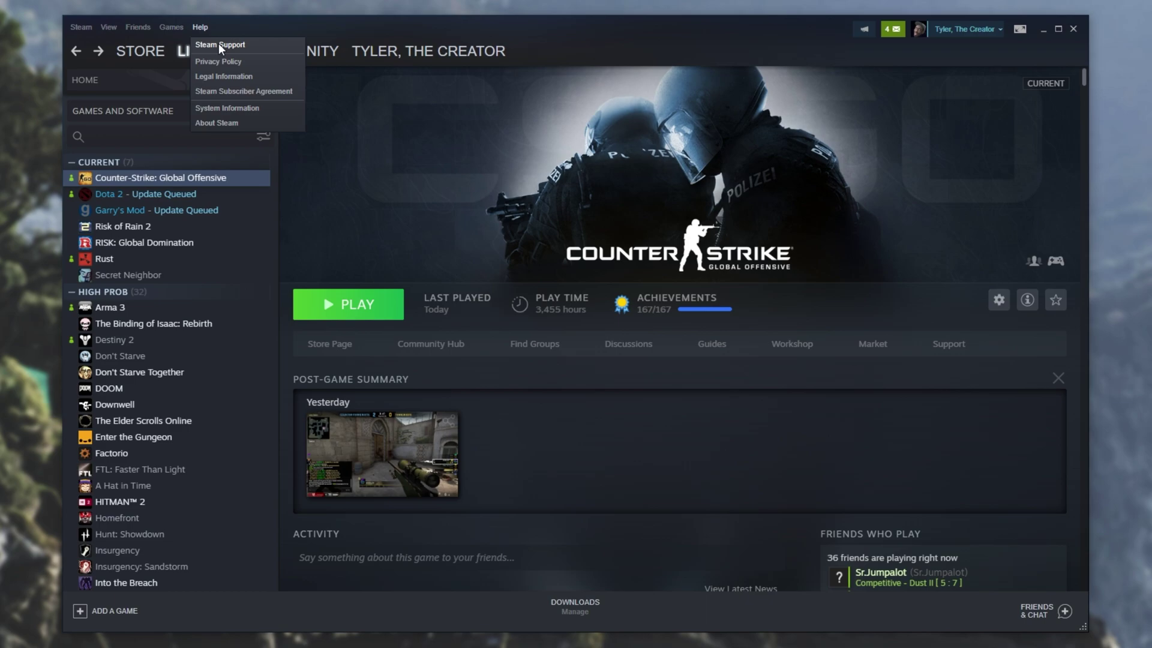
left_click(220, 46)
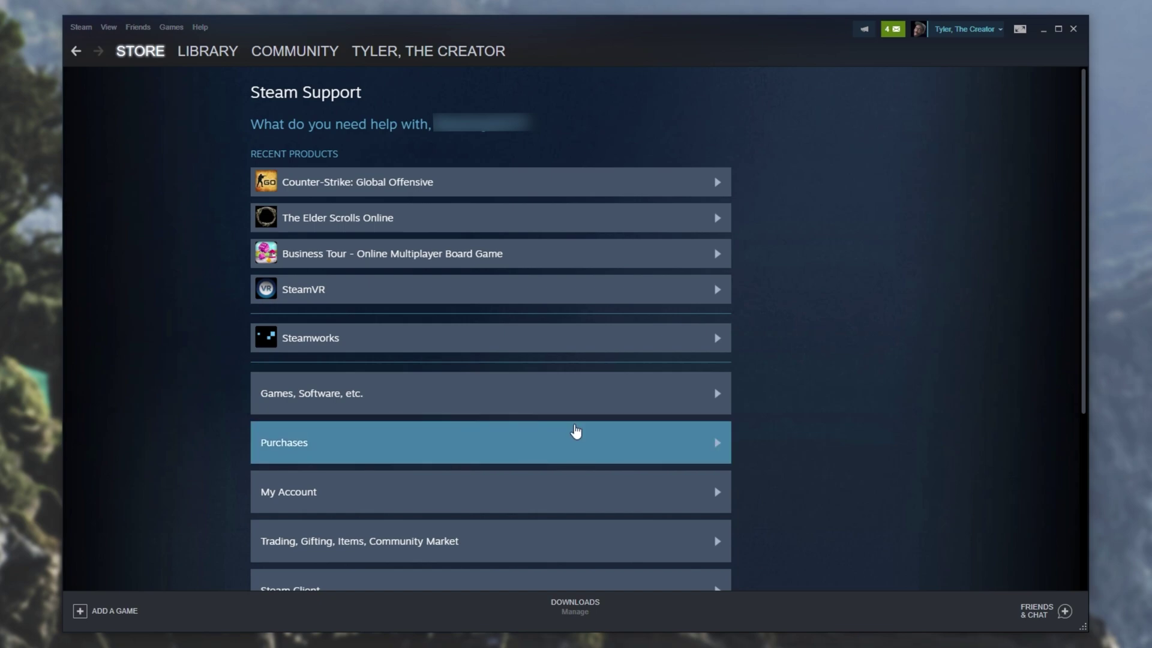
left_click(575, 433)
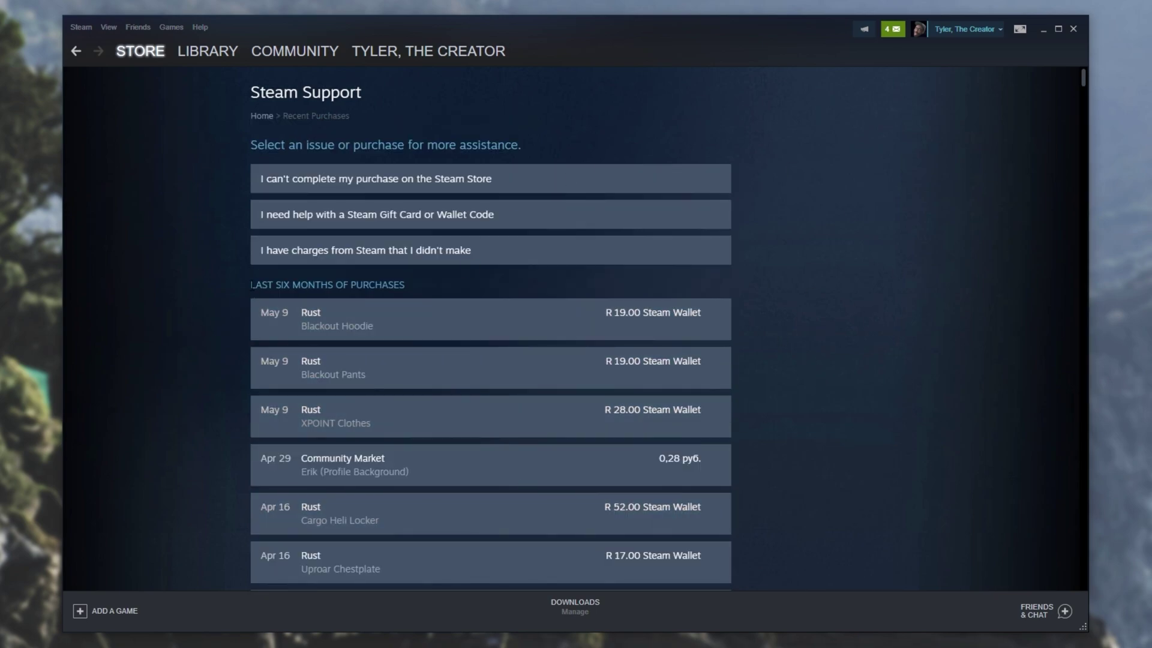
left_click_drag(251, 285, 412, 287)
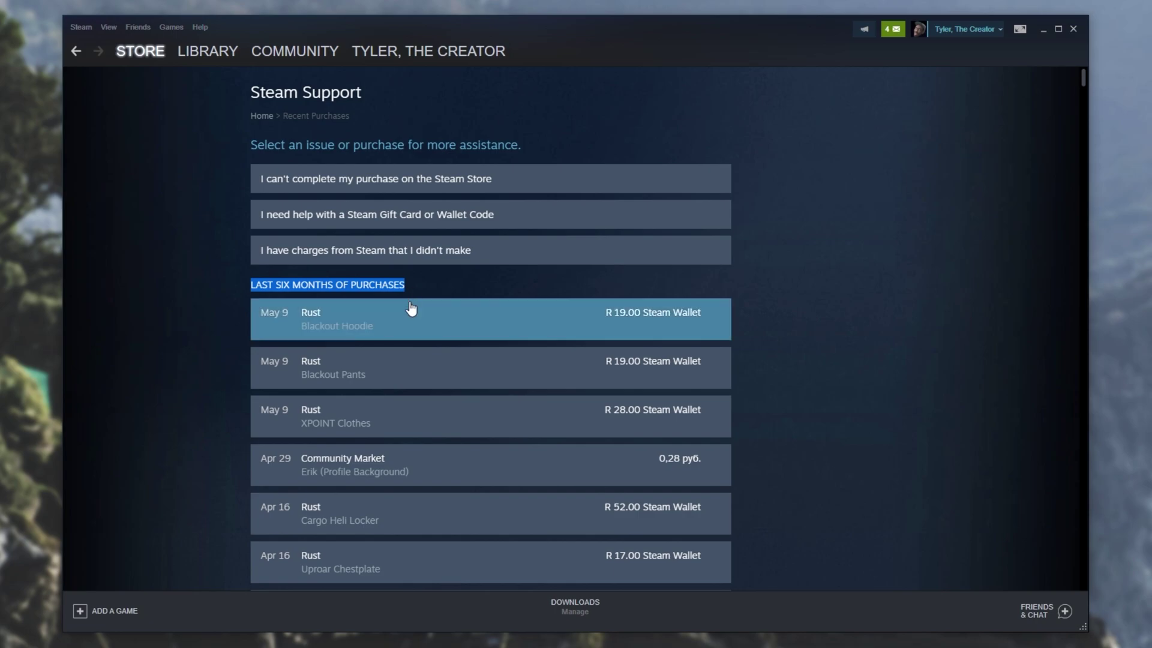
scroll(606, 428, "down", 5)
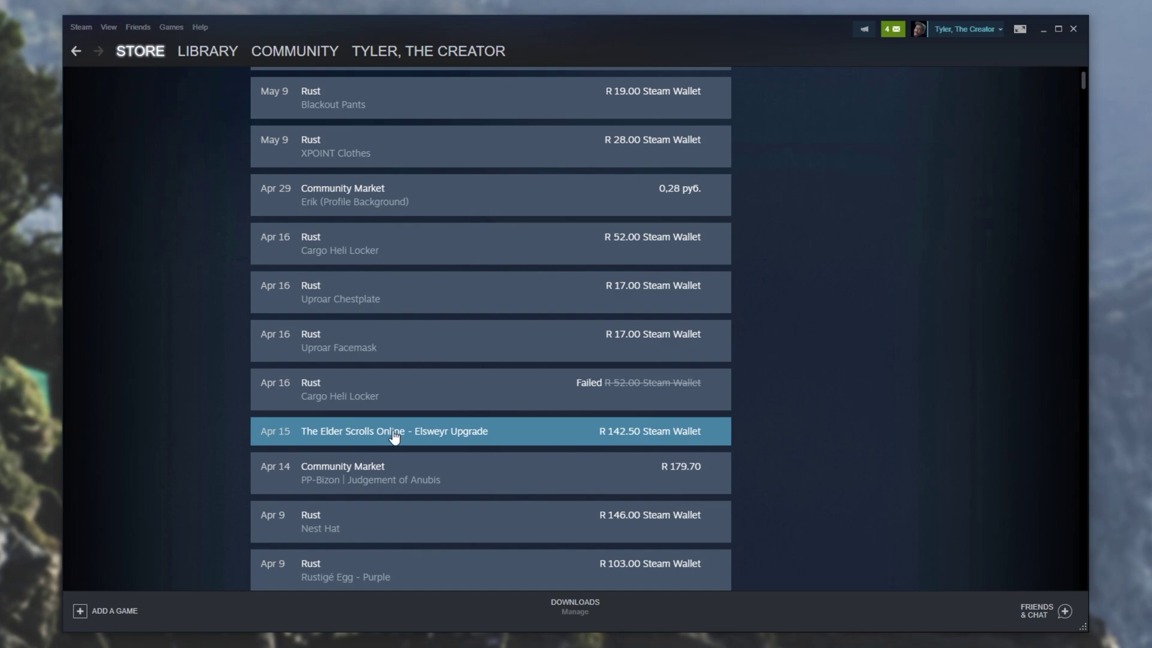
left_click(548, 432)
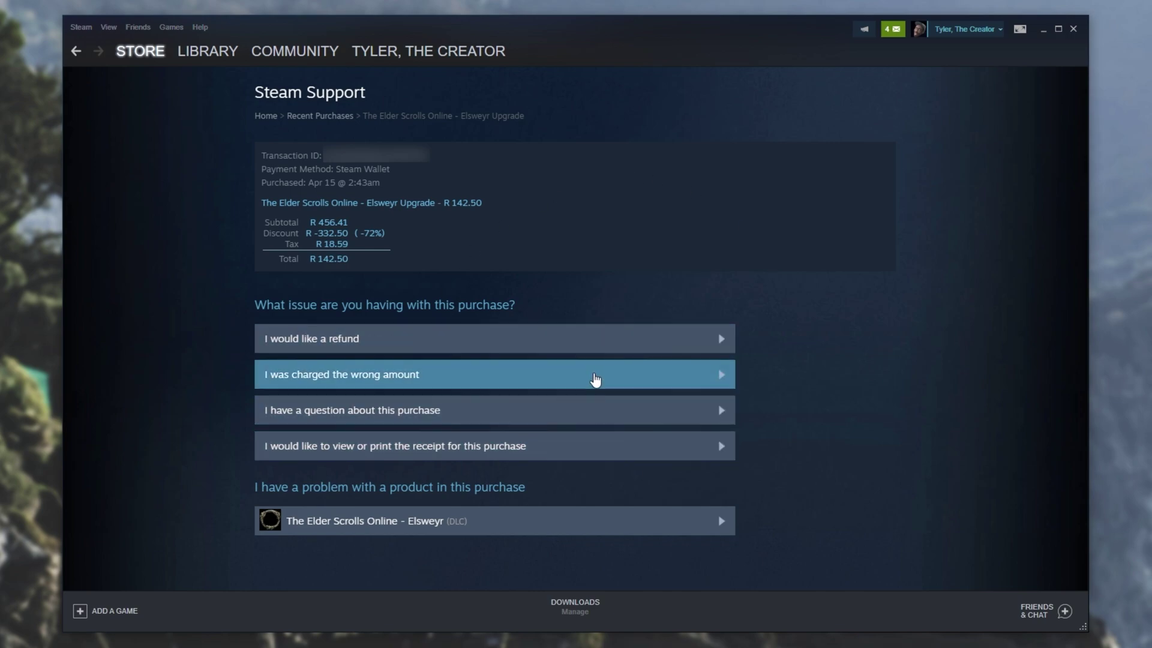
left_click(438, 339)
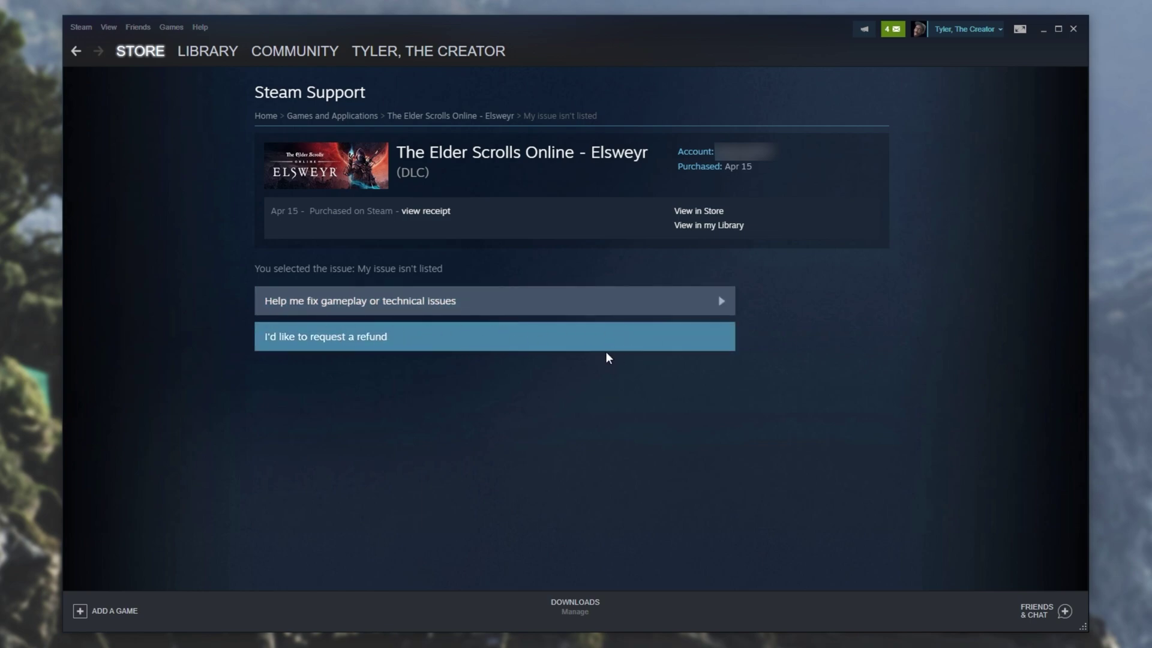
key("alt+Left")
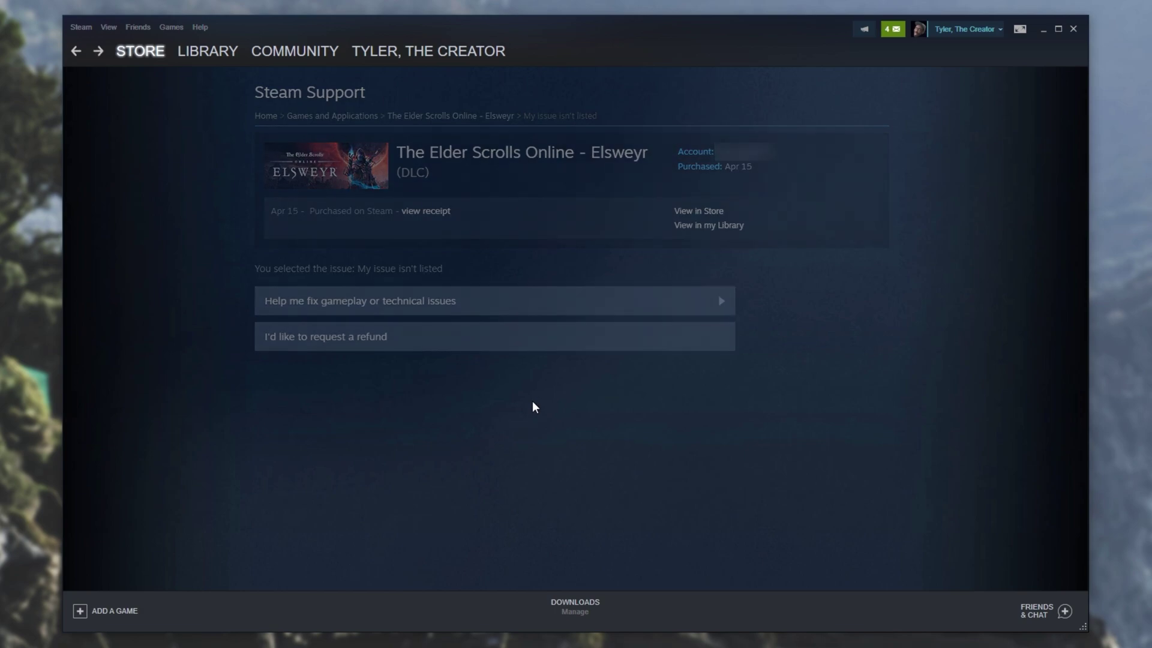
key("alt+Left")
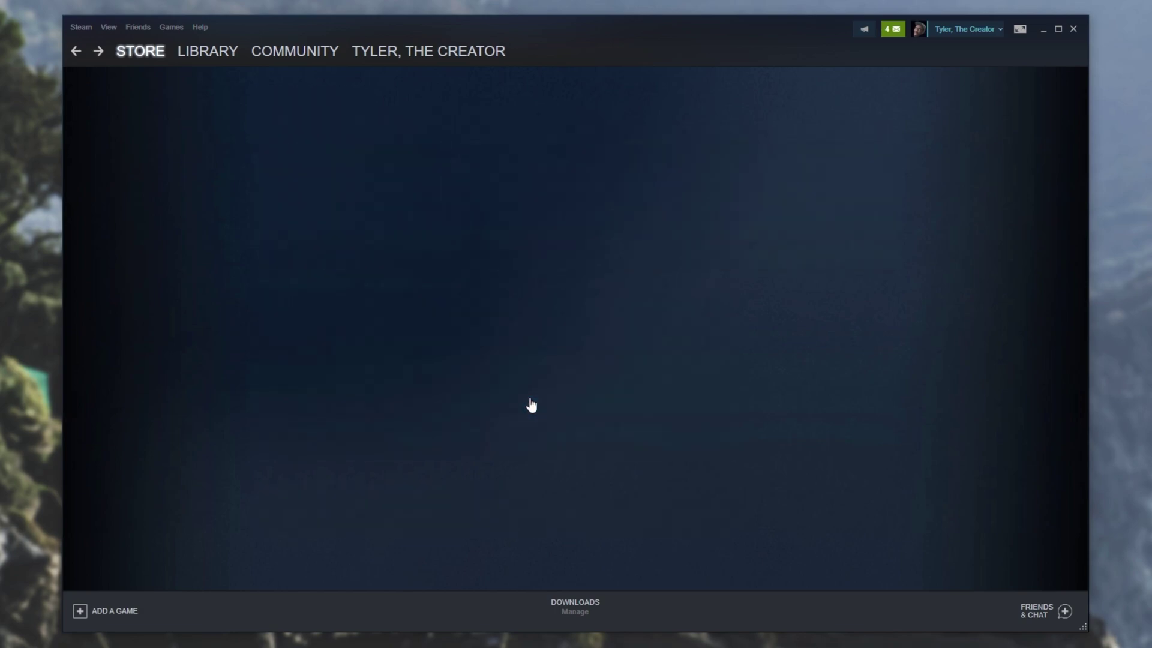
key("alt+Left")
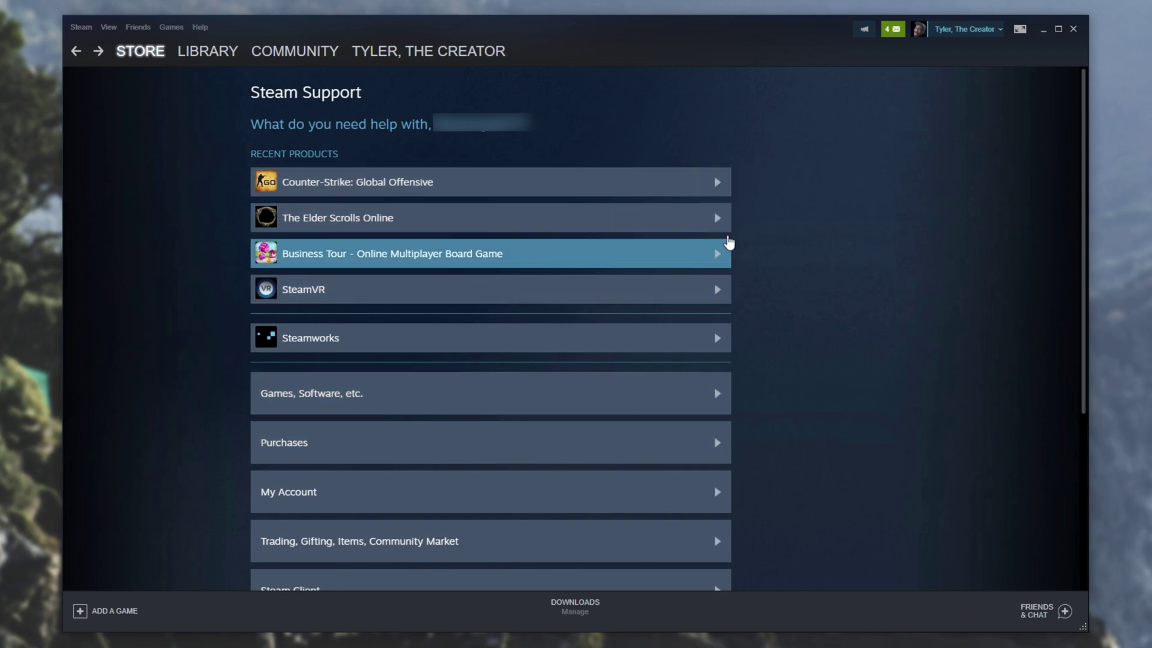
left_click(602, 192)
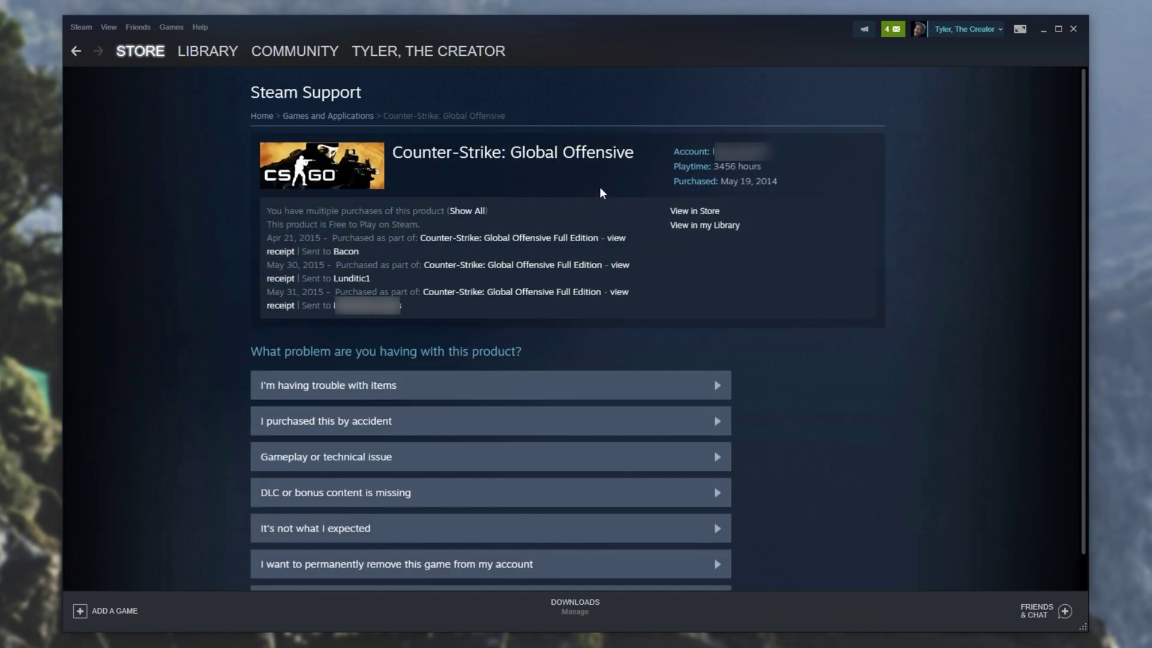
scroll(456, 288, "down", 1)
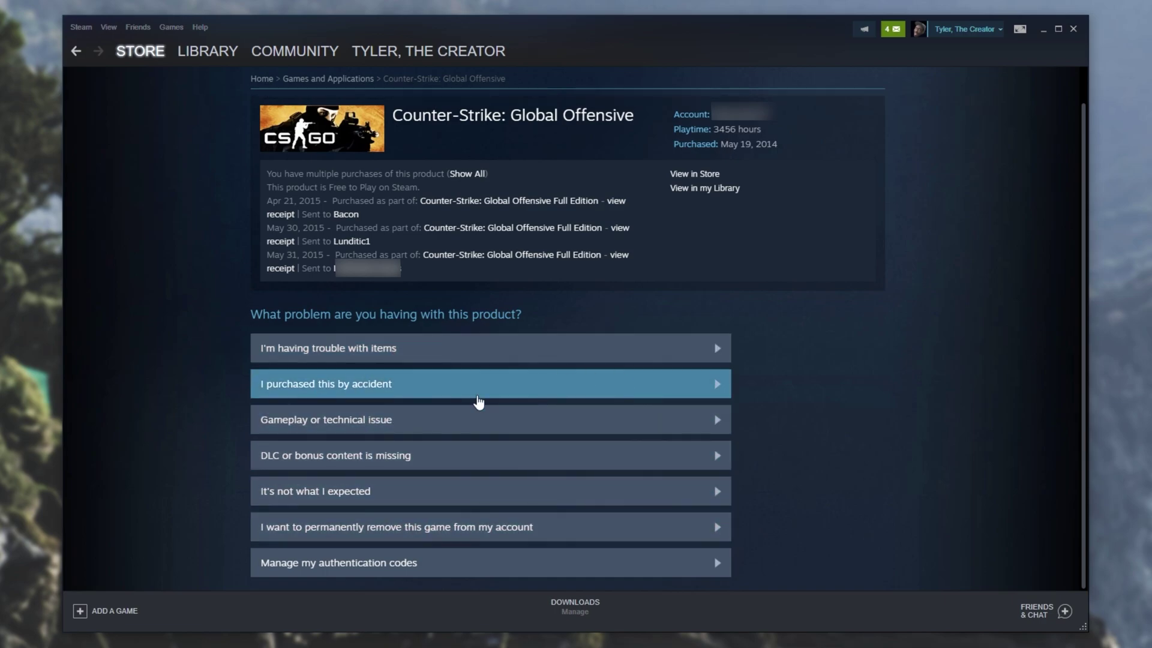
left_click(473, 436)
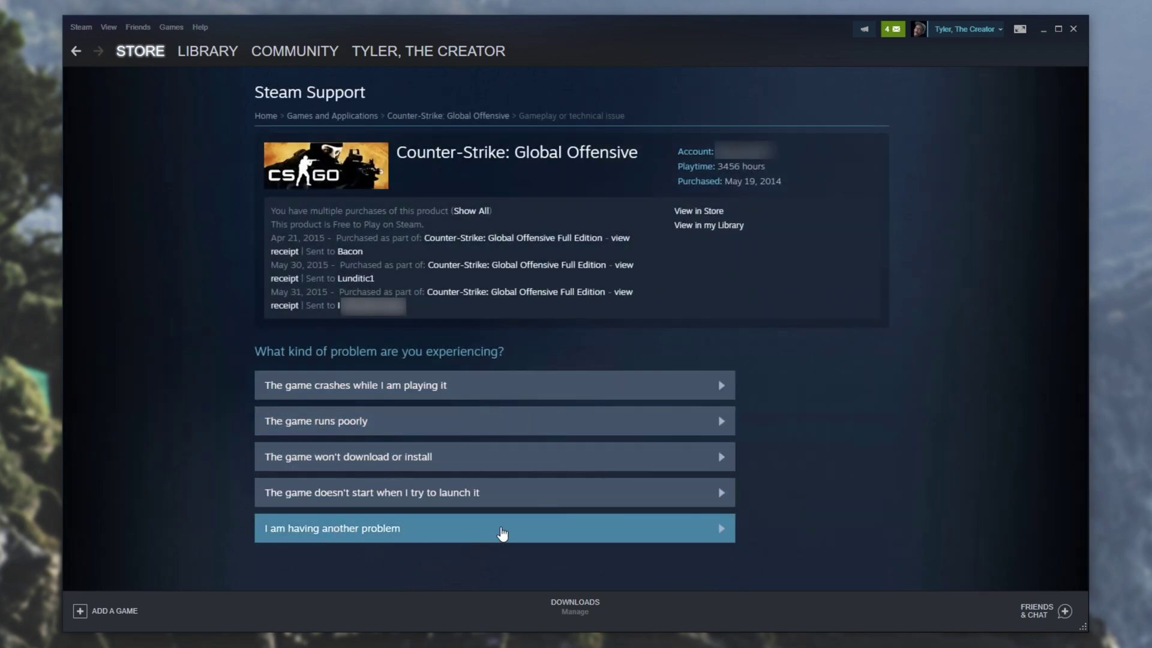
left_click(495, 531)
scroll(534, 522, "down", 1)
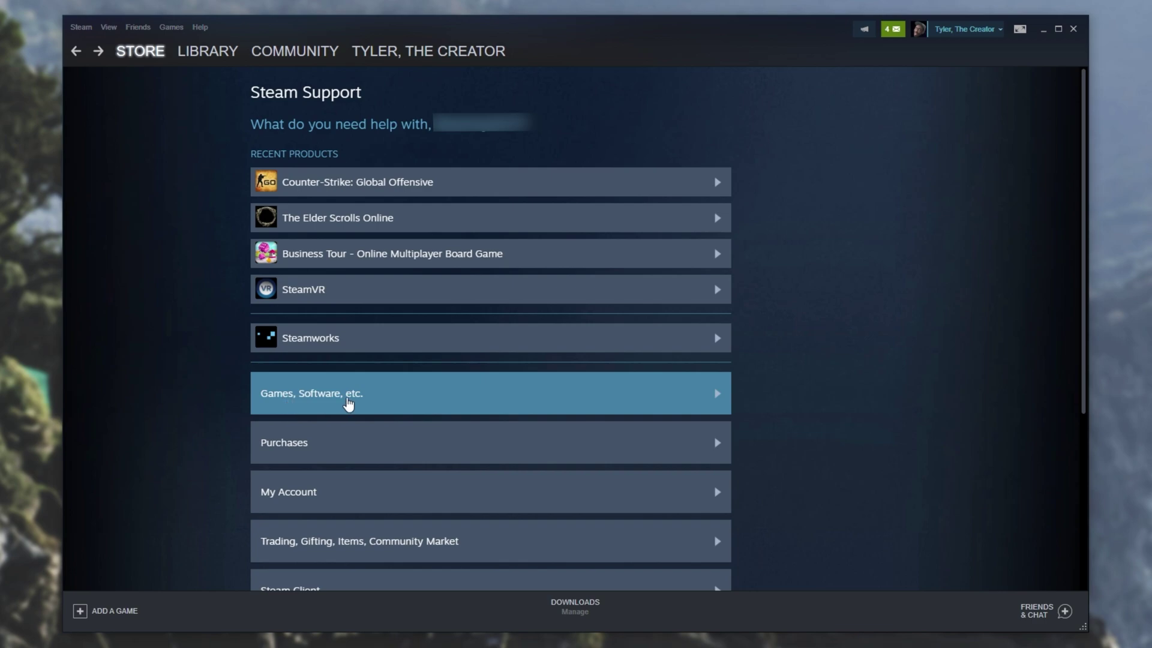
Under Games, Software, etc., search 'spel' and open Spelunky's support page.
left_click(351, 403)
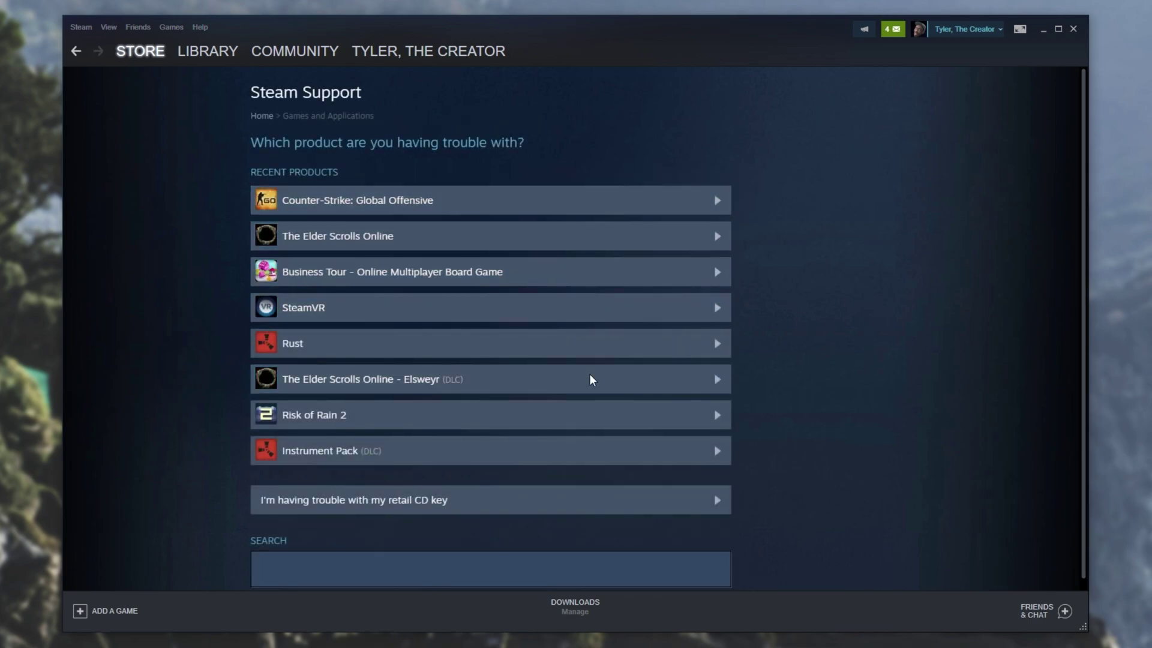
scroll(768, 267, "down", 1)
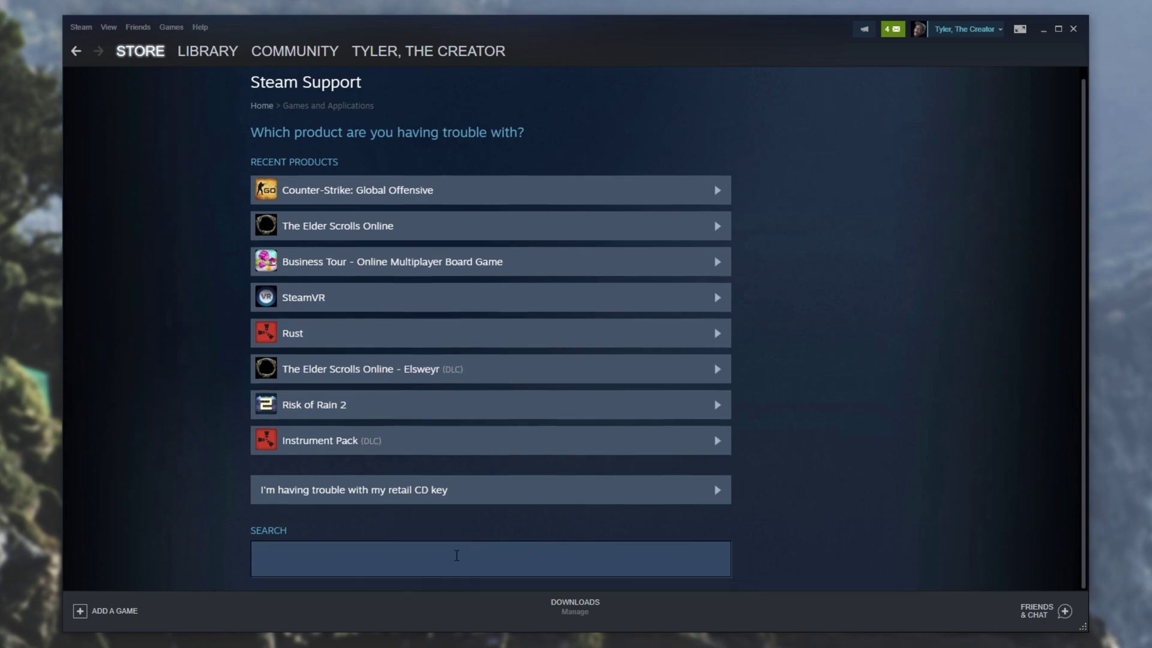
left_click(396, 563)
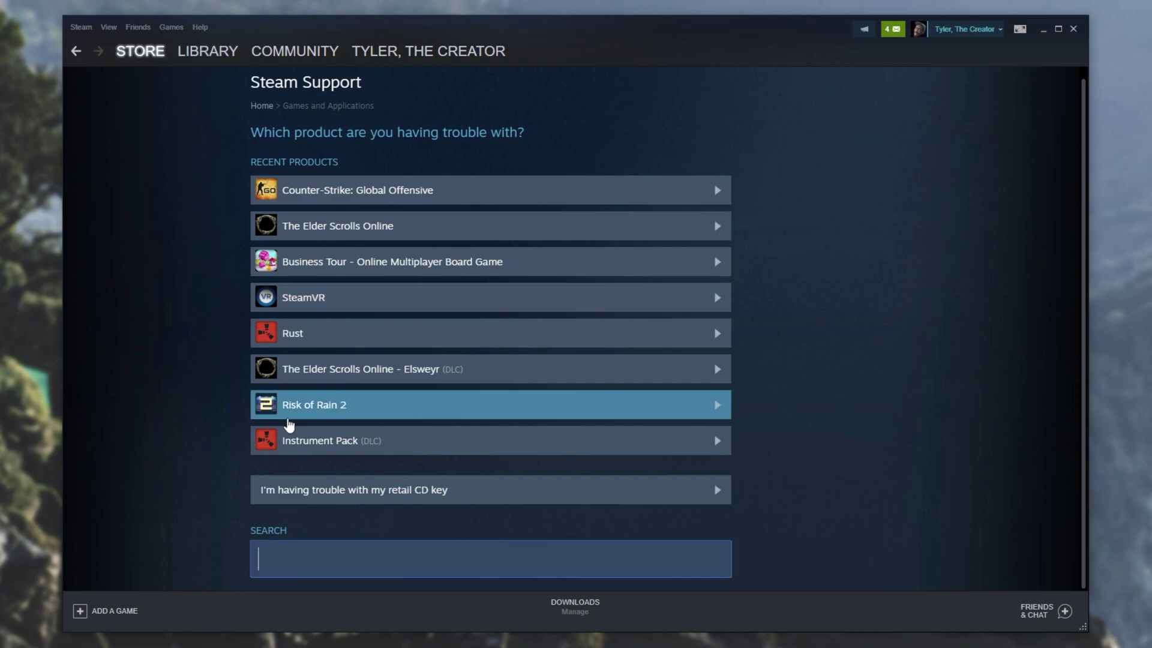
type("spel")
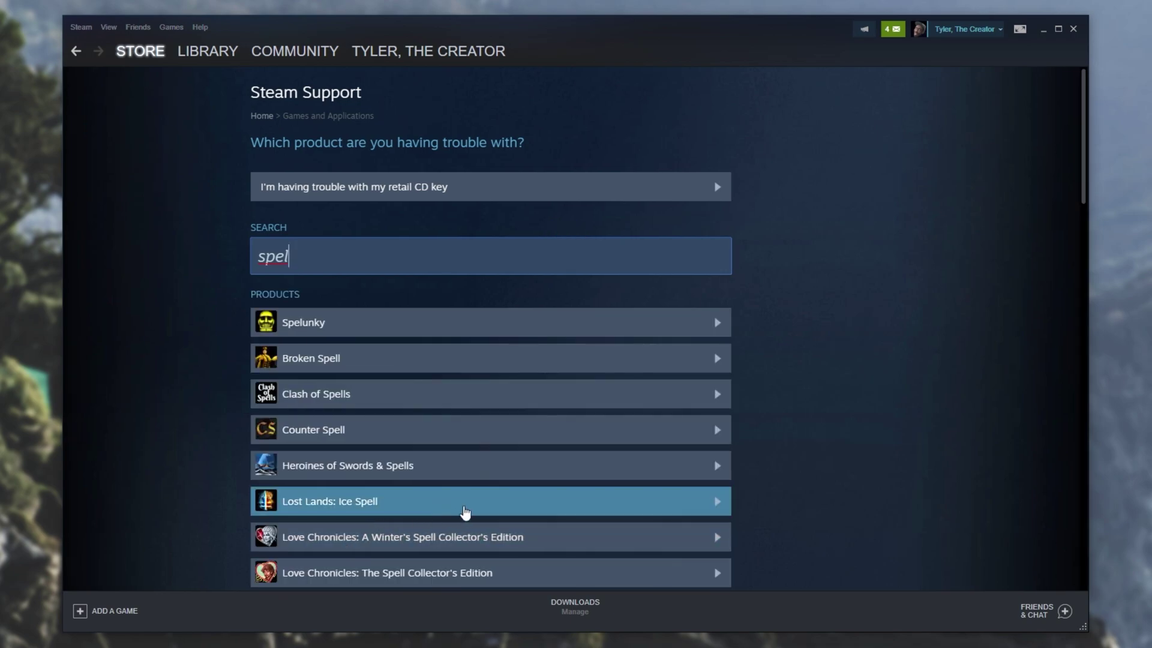
scroll(465, 513, "down", 2)
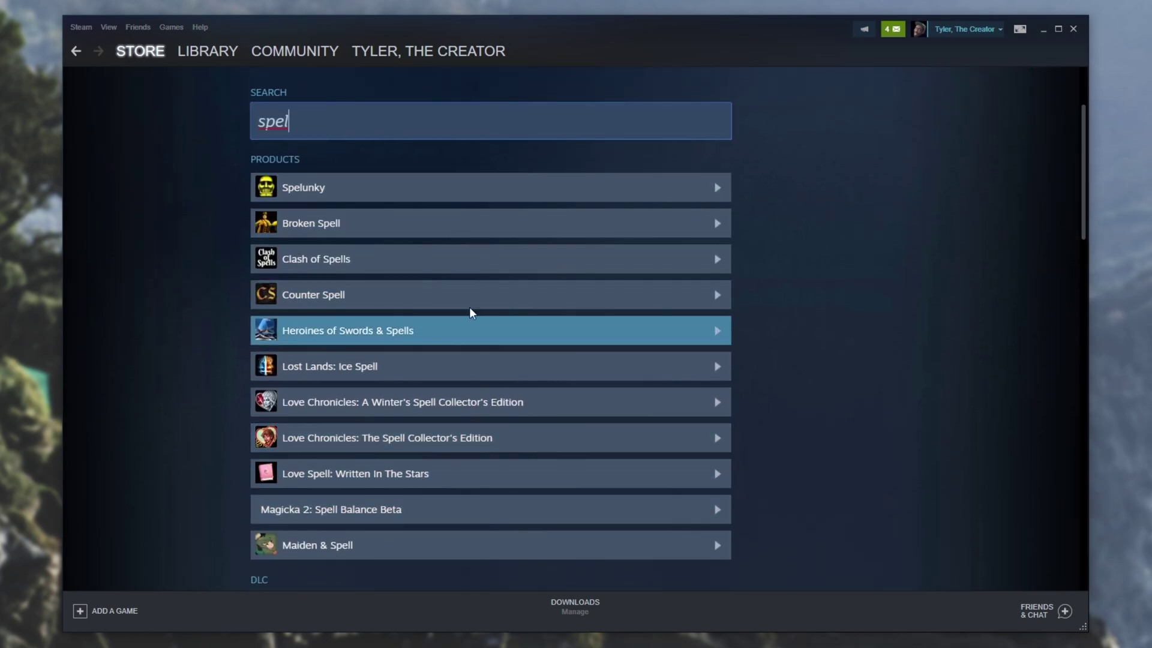
scroll(336, 272, "up", 2)
left_click(368, 260)
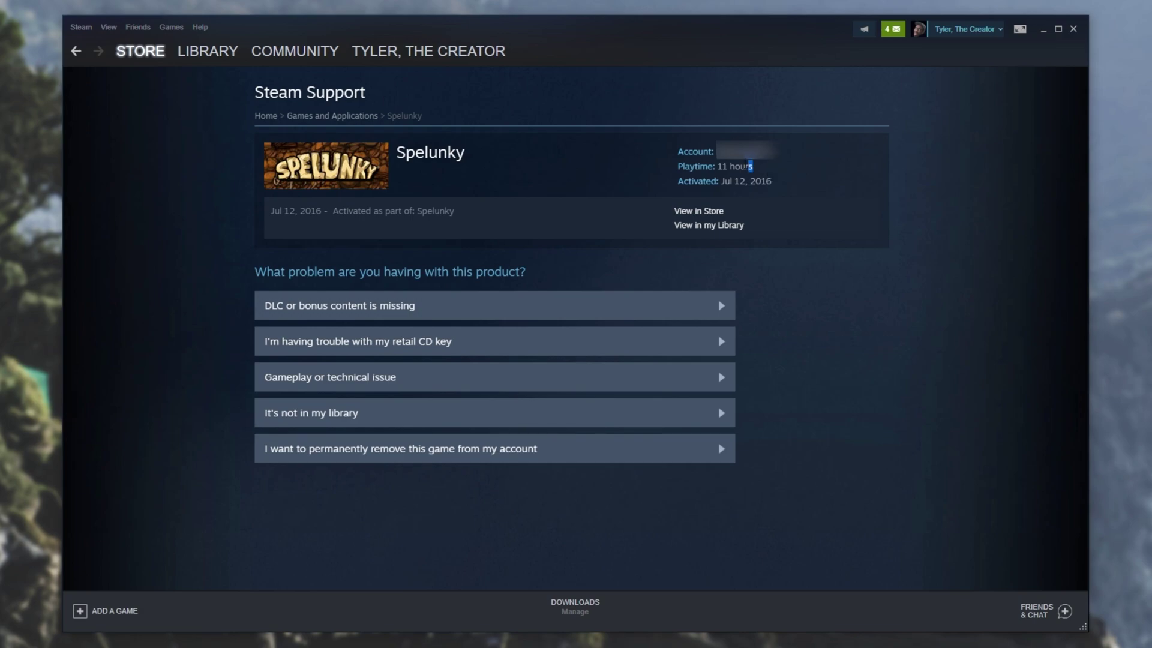
Highlight Spelunky's 11 hours playtime and Jul 12, 2016 activation date on its support page.
mouse_move(752, 166)
left_mouse_down()
mouse_move(677, 168)
mouse_move(752, 167)
left_mouse_up()
left_click(722, 171)
mouse_move(678, 183)
left_mouse_down()
mouse_move(790, 188)
mouse_move(676, 185)
left_mouse_up()
left_click(789, 188)
left_click(654, 204)
mouse_move(778, 190)
left_mouse_down()
mouse_move(671, 184)
mouse_move(758, 170)
left_mouse_up()
left_click(680, 179)
left_click(776, 211)
left_click(197, 48)
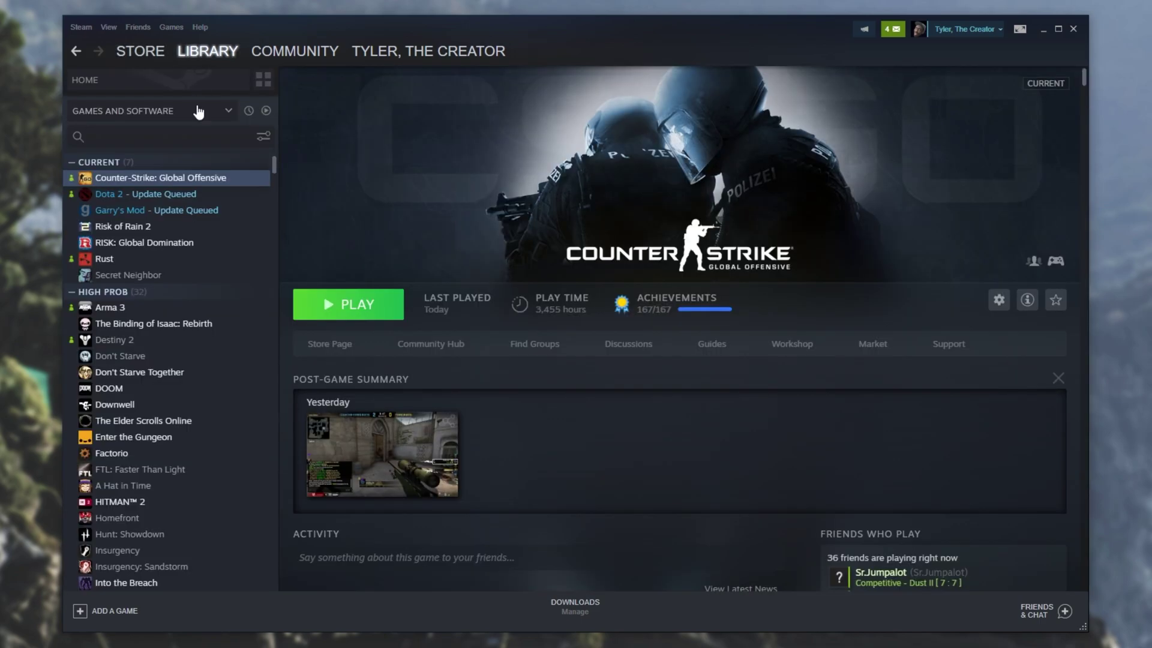